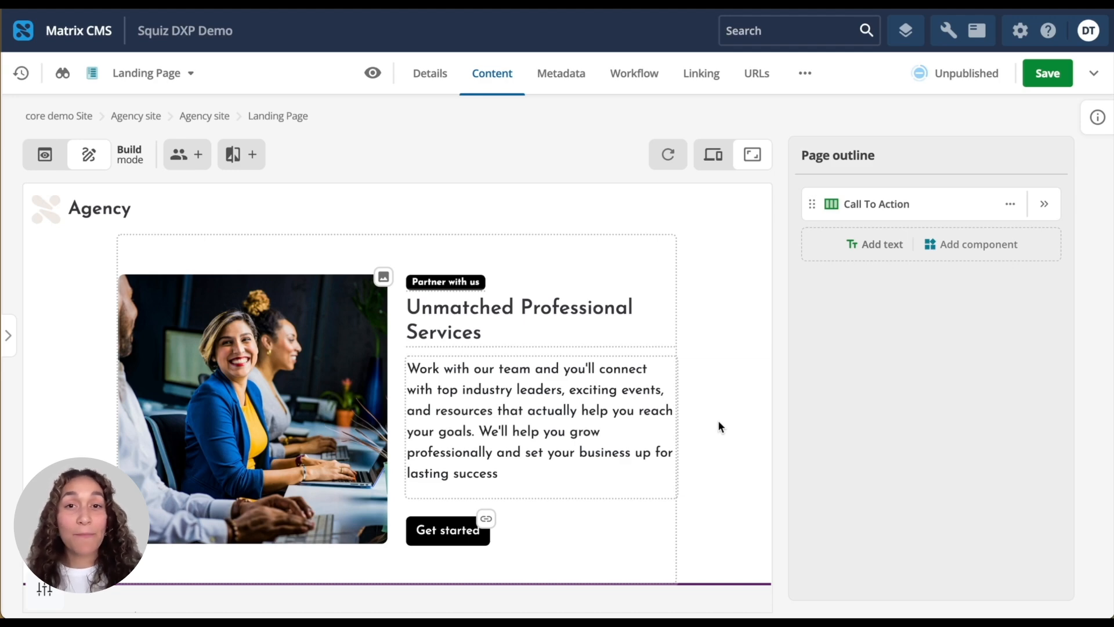
Open the add A/B test dialog for the page and choose to create a new A/B test in Optimization.
left_click(248, 160)
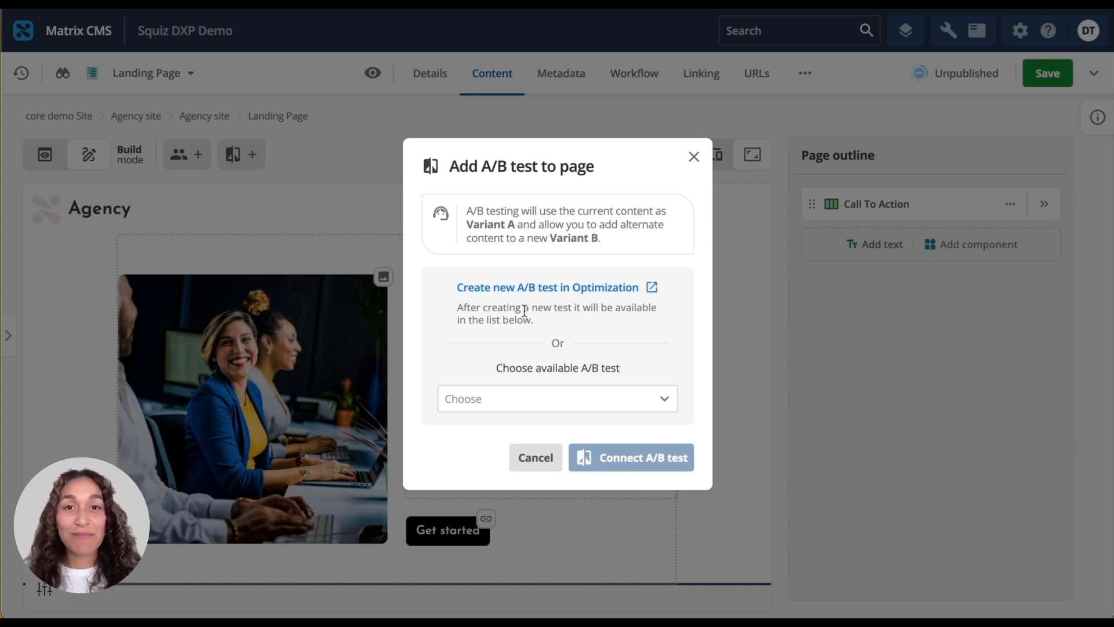
left_click(660, 398)
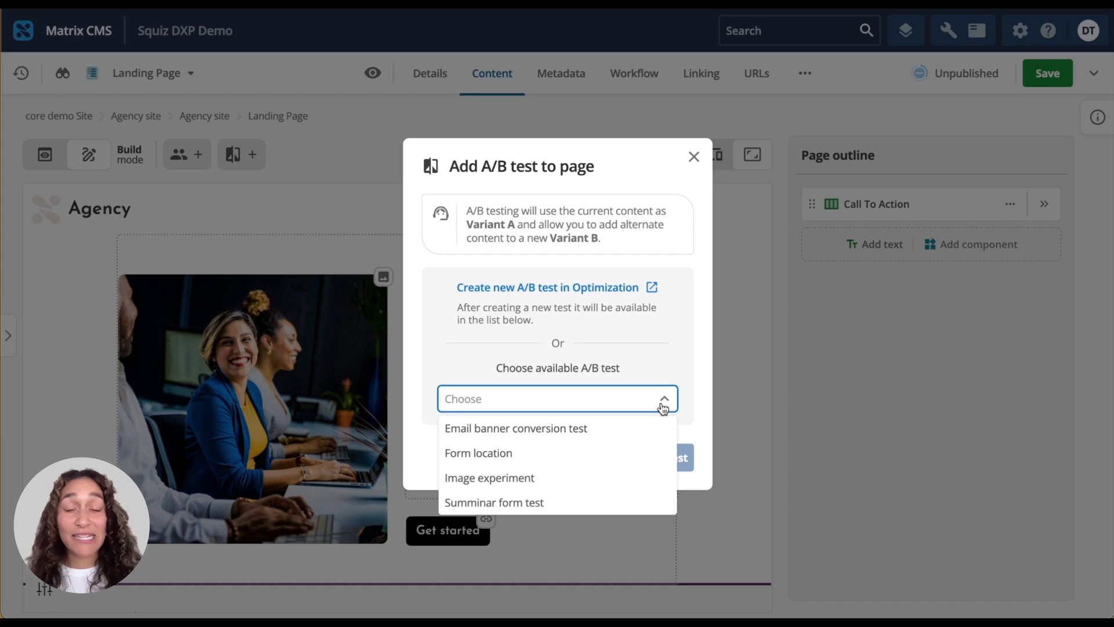
left_click(635, 290)
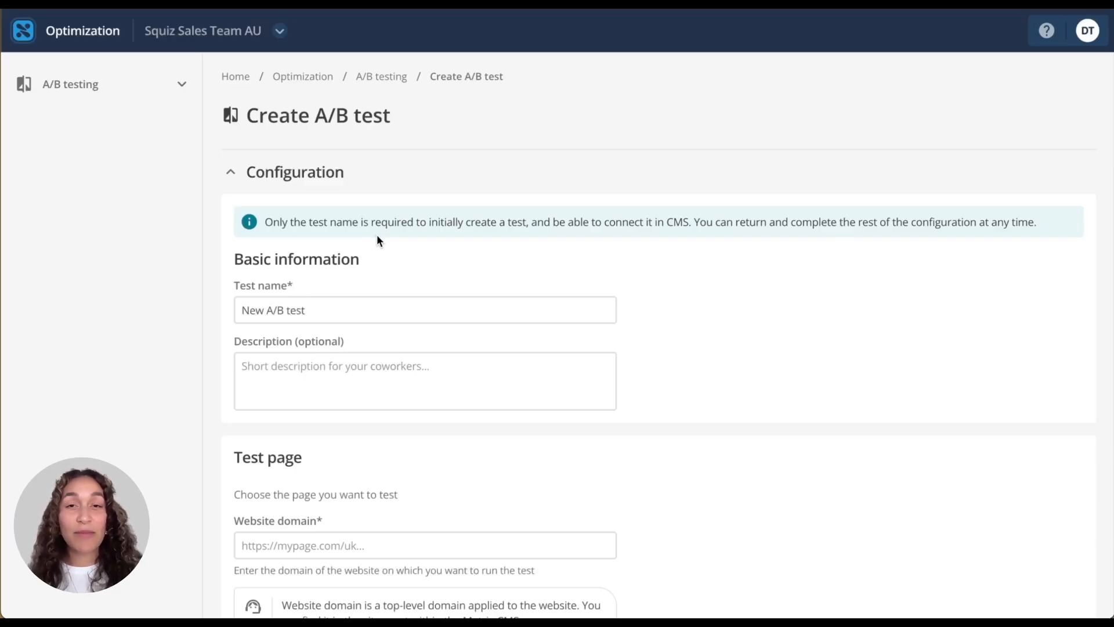
Name the test "CTA for increased sign-ups" and describe it as "Testing the tone of voice for our CTA".
left_click(236, 312)
type("CTA for increased sign-ups")
left_click(273, 357)
type("Testing the tone of voice for our CTA")
left_click(658, 378)
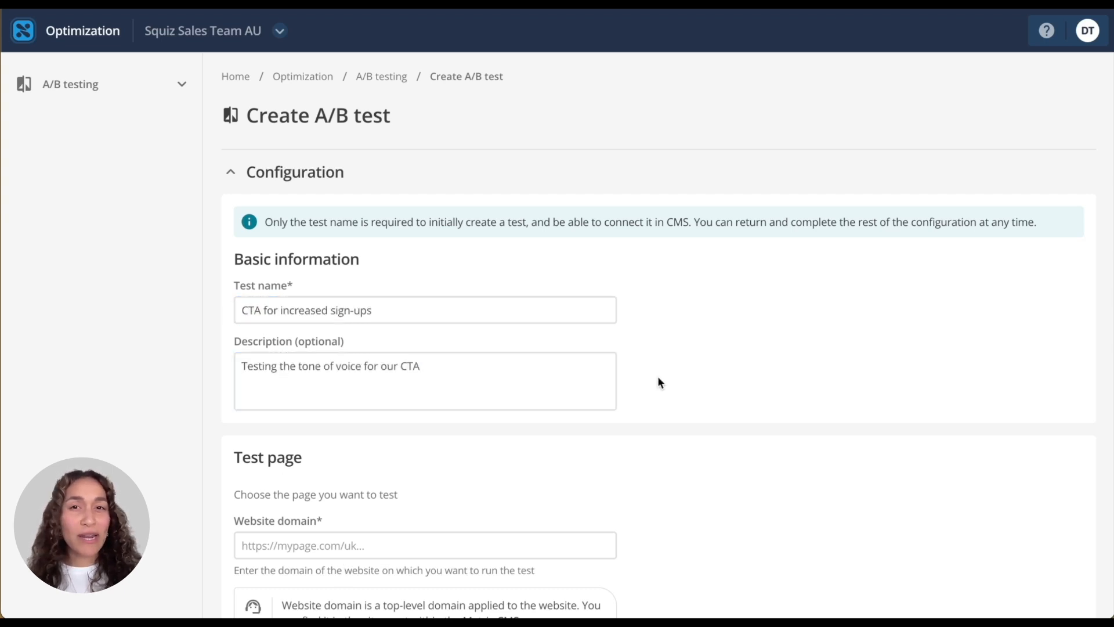
Rename Variant A to "Conversational tone" and Variant B to "Professional tone".
scroll(450, 457, "down", 10)
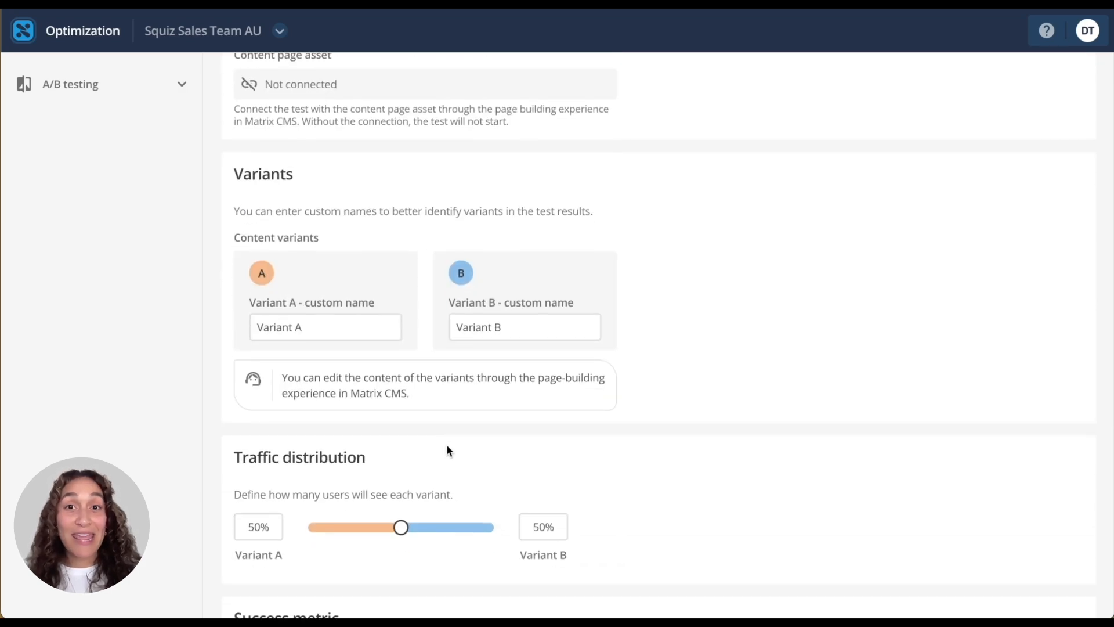
left_click_drag(326, 327, 240, 327)
type("Conversational tone")
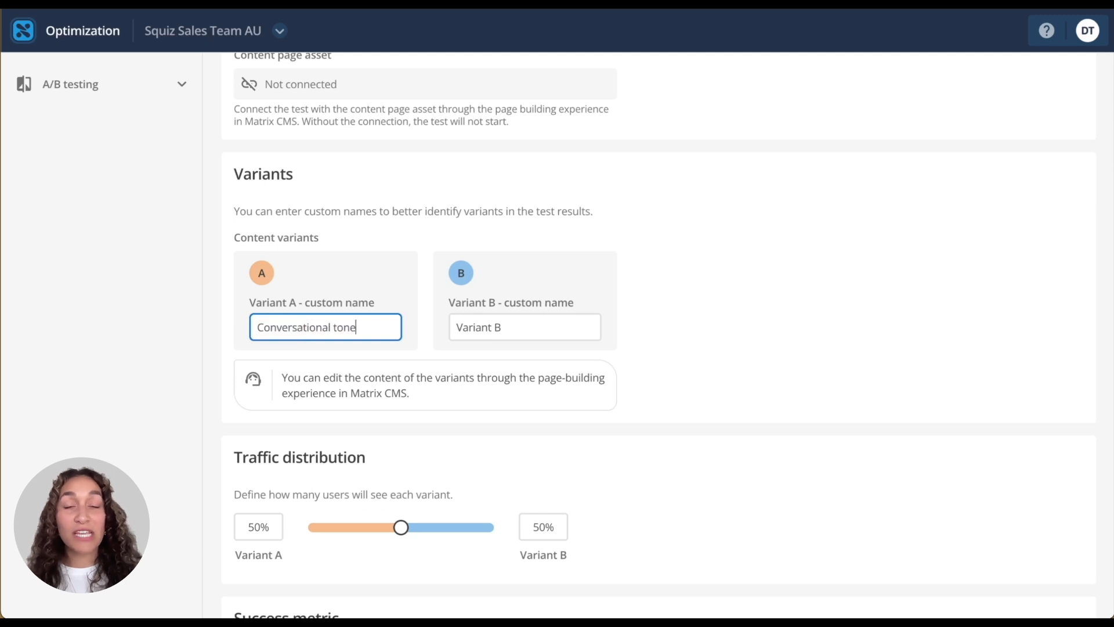
key("Tab")
type("Profe")
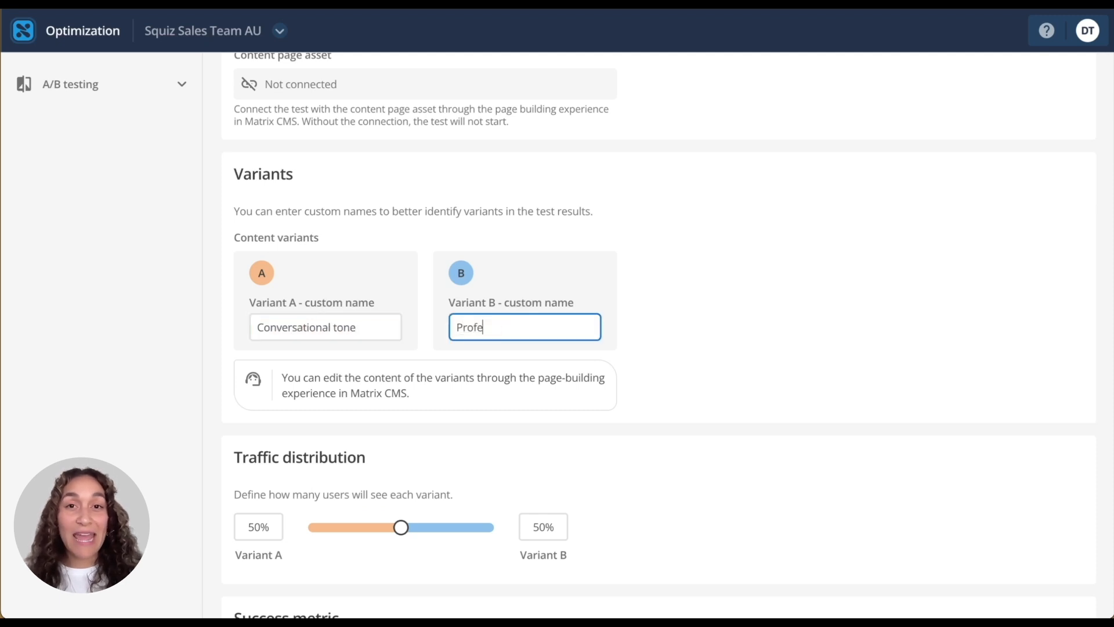
type("ssional tone")
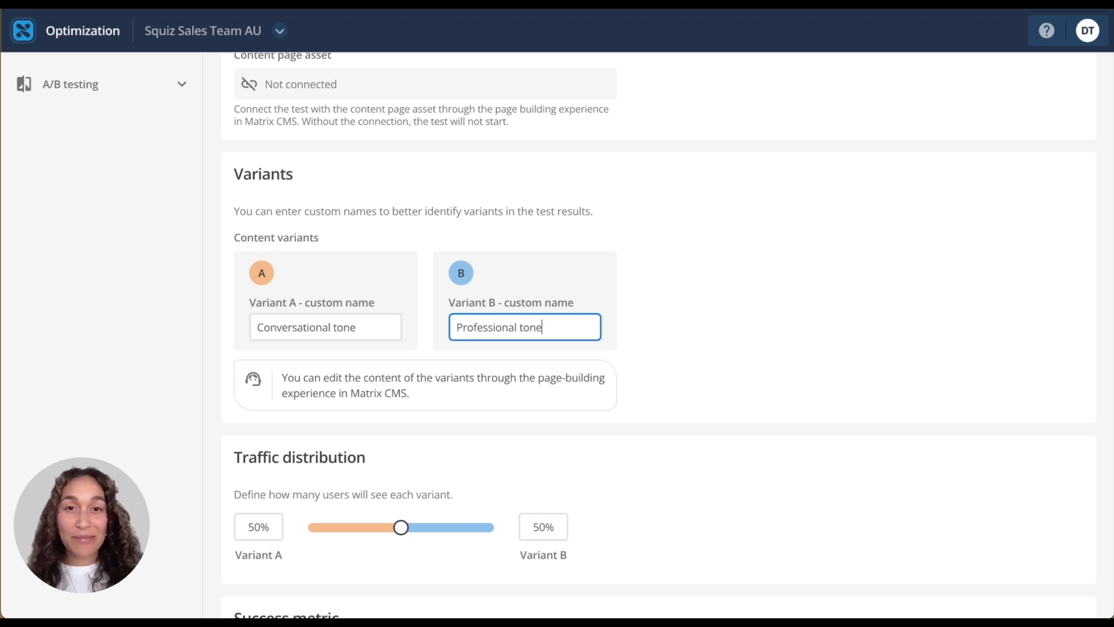
Set the traffic distribution to 33% for Variant A and 67% for Variant B.
scroll(383, 357, "down", 3)
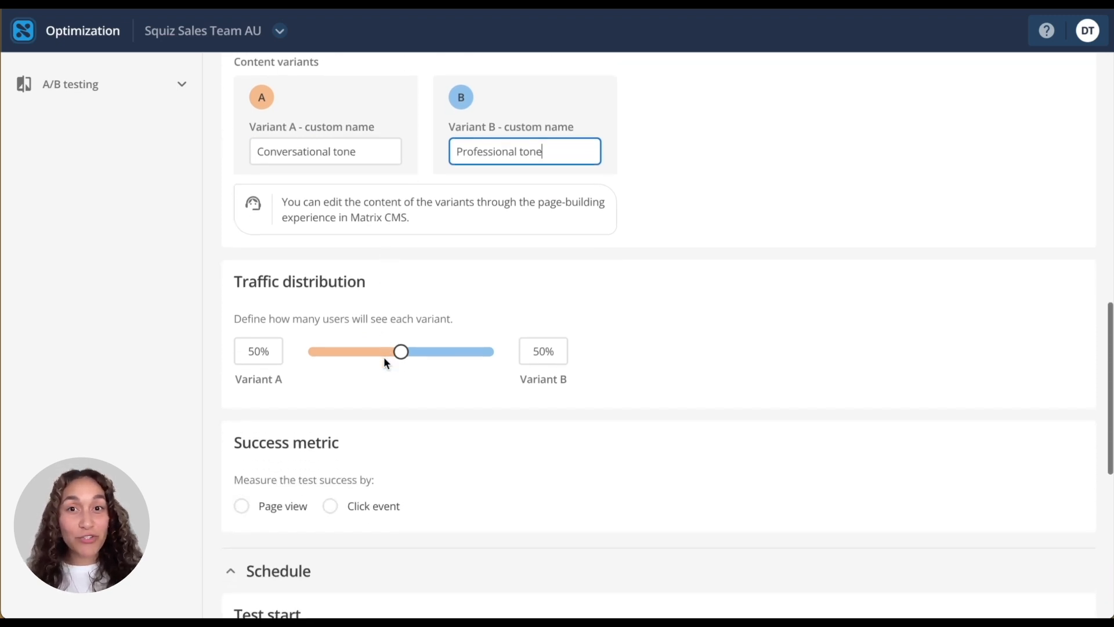
left_click_drag(400, 352, 369, 358)
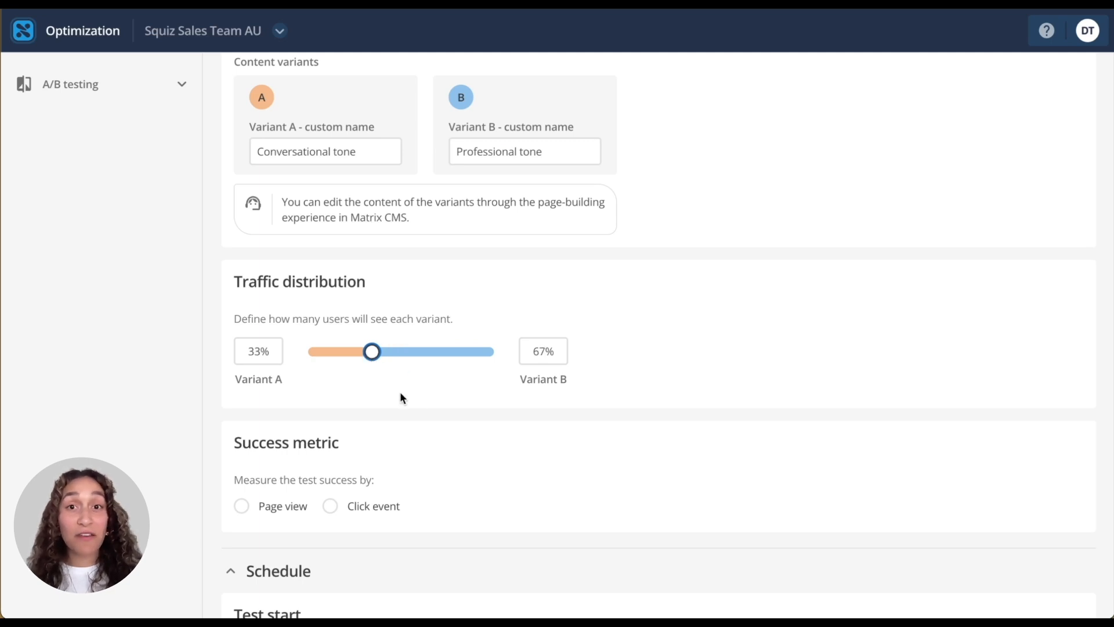
scroll(405, 389, "down", 3)
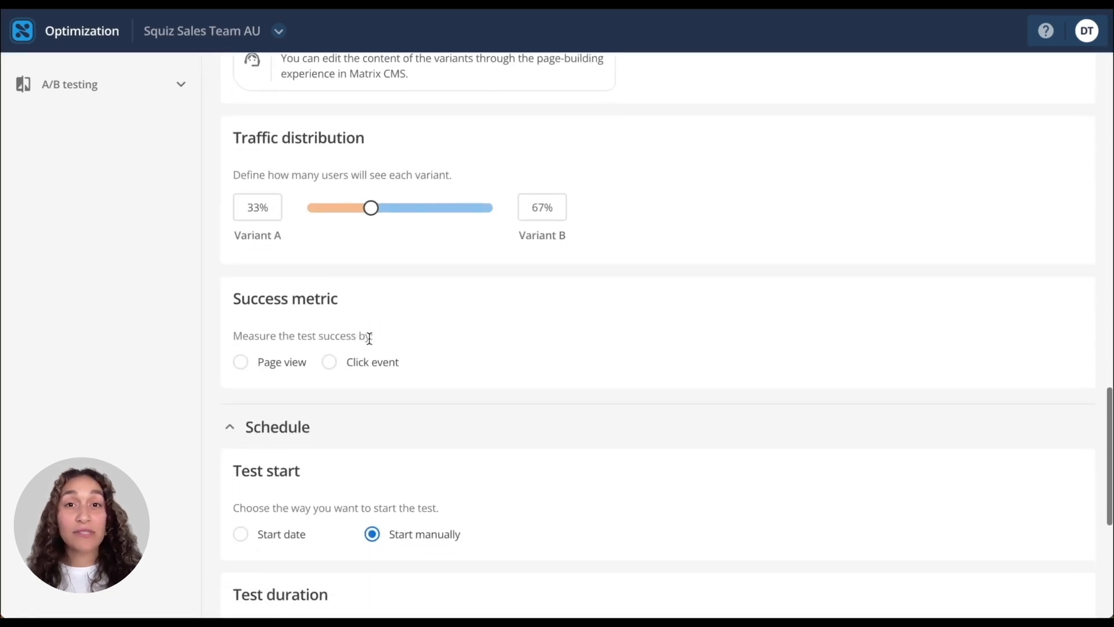
left_click(279, 362)
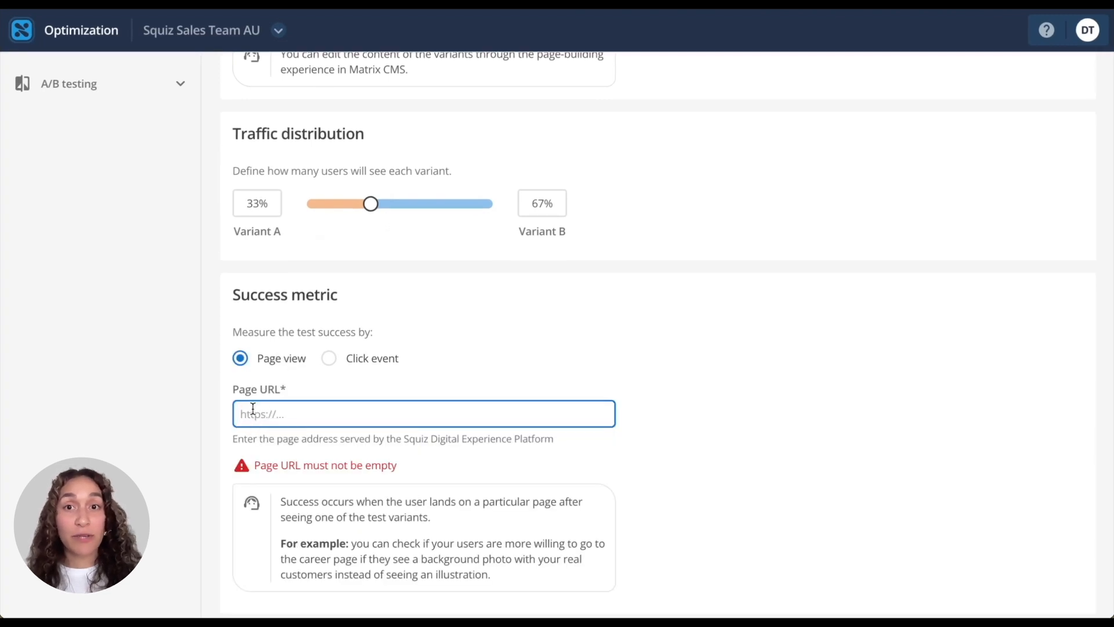
type("https://agencysite.squiz.net/registration-page")
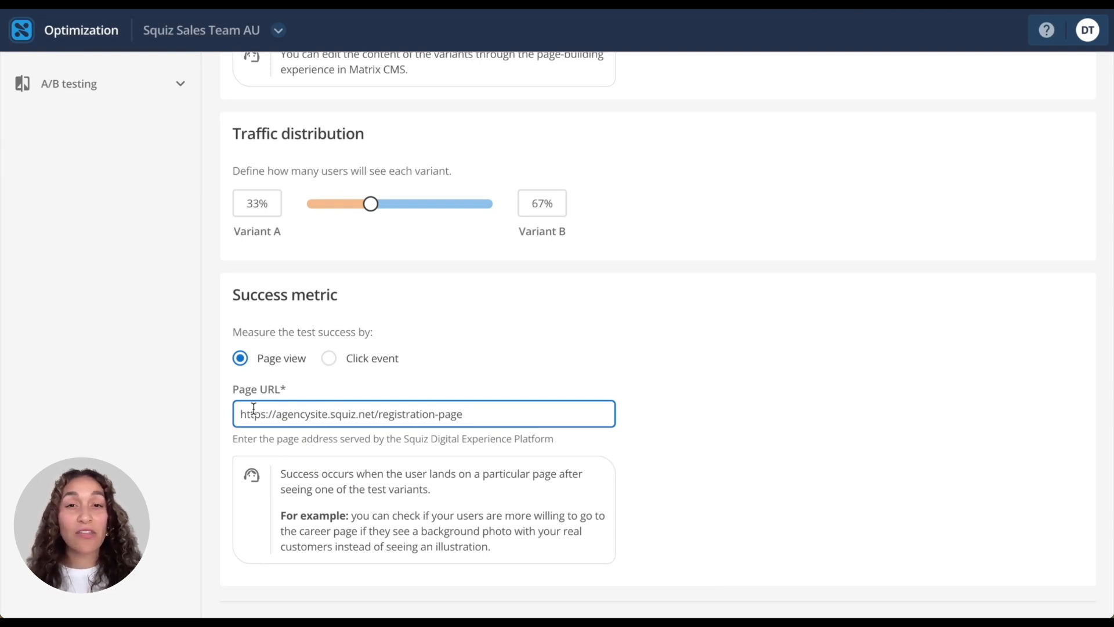
In the duration calculator, enter 600 daily visitors, a 15% current conversion rate and a 25% desired conversion rate.
scroll(255, 411, "down", 8)
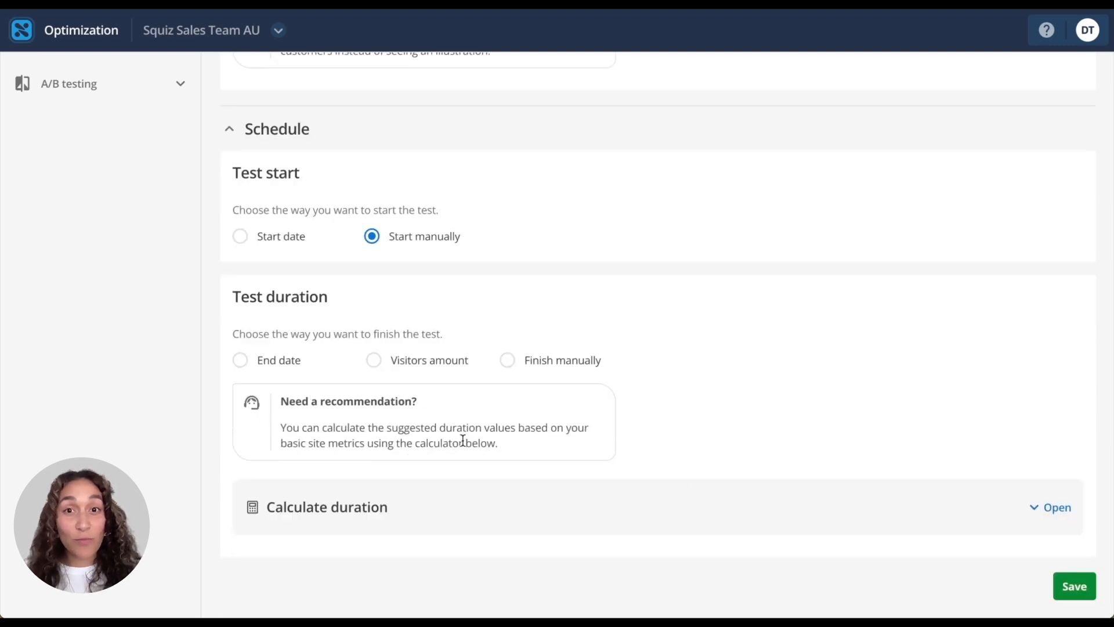
left_click(1060, 511)
scroll(888, 487, "down", 5)
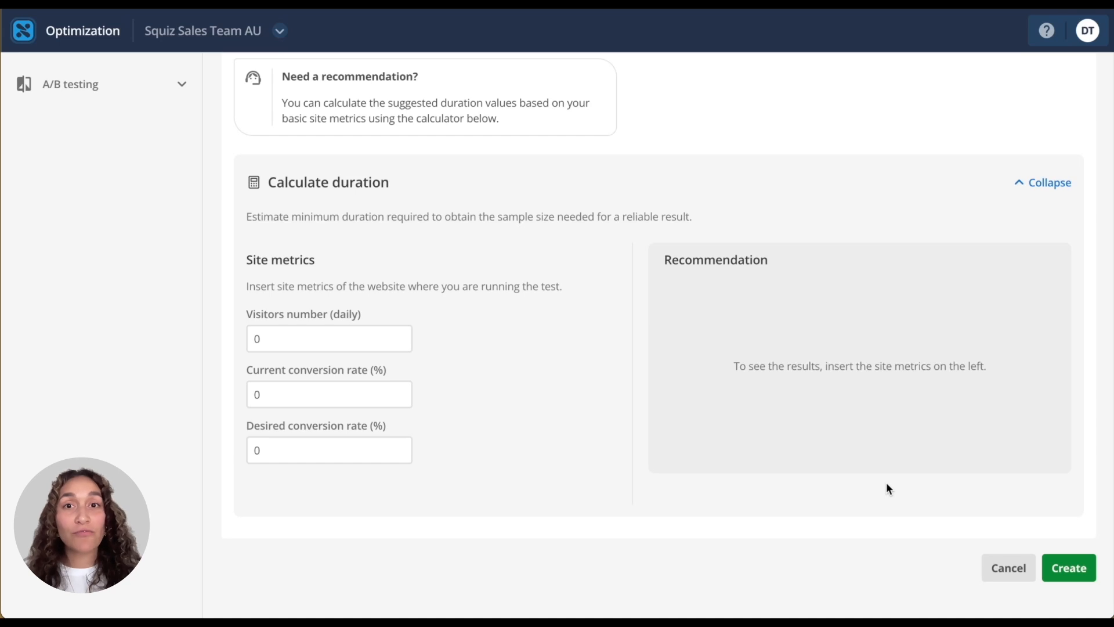
left_click(297, 341)
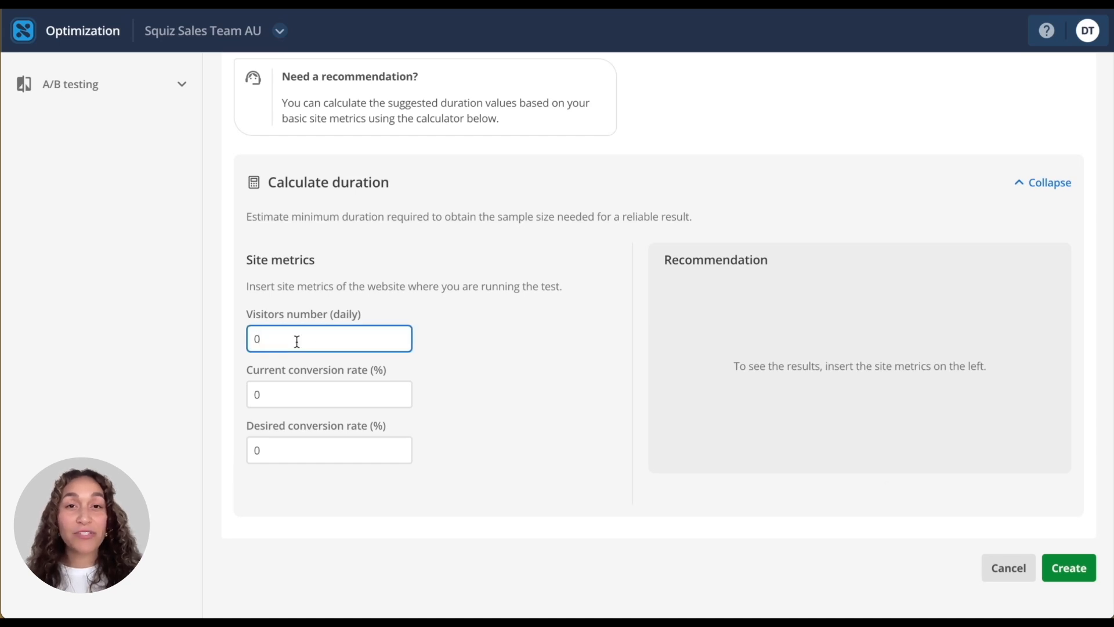
type("600")
left_click(347, 384)
type("15")
left_click(475, 399)
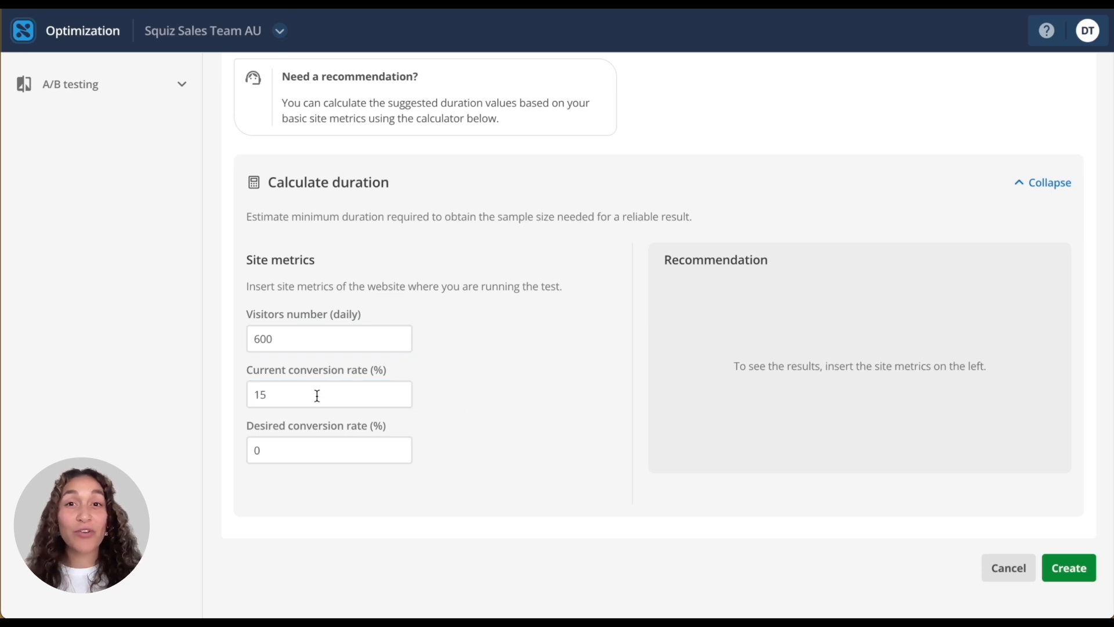
left_click(289, 444)
type("25")
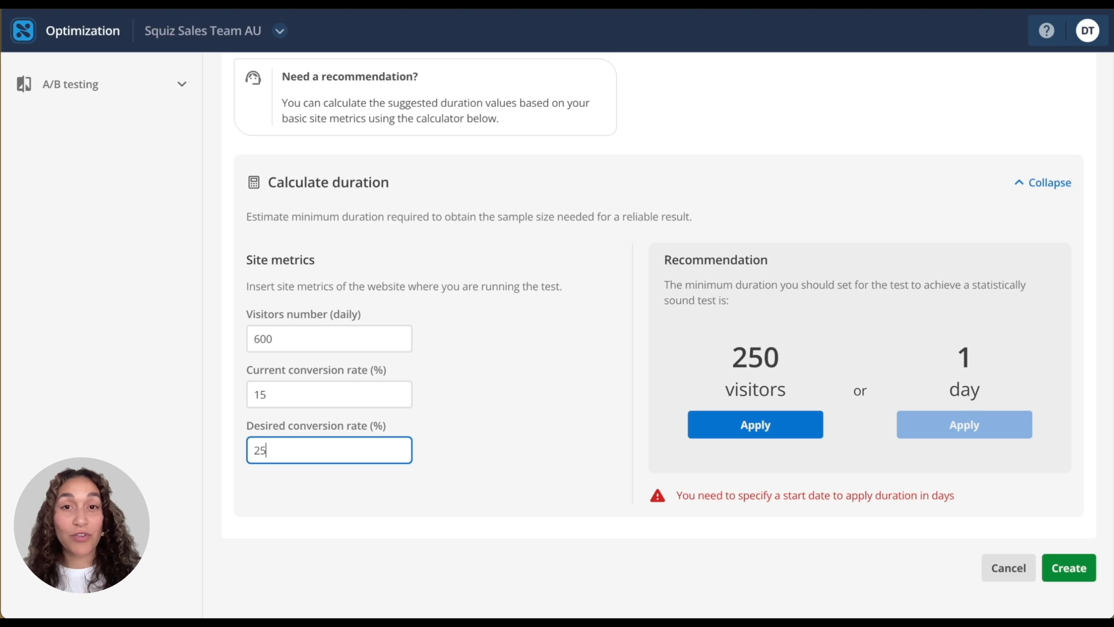
Apply the recommended 250-visitor duration and create the test.
left_click(773, 430)
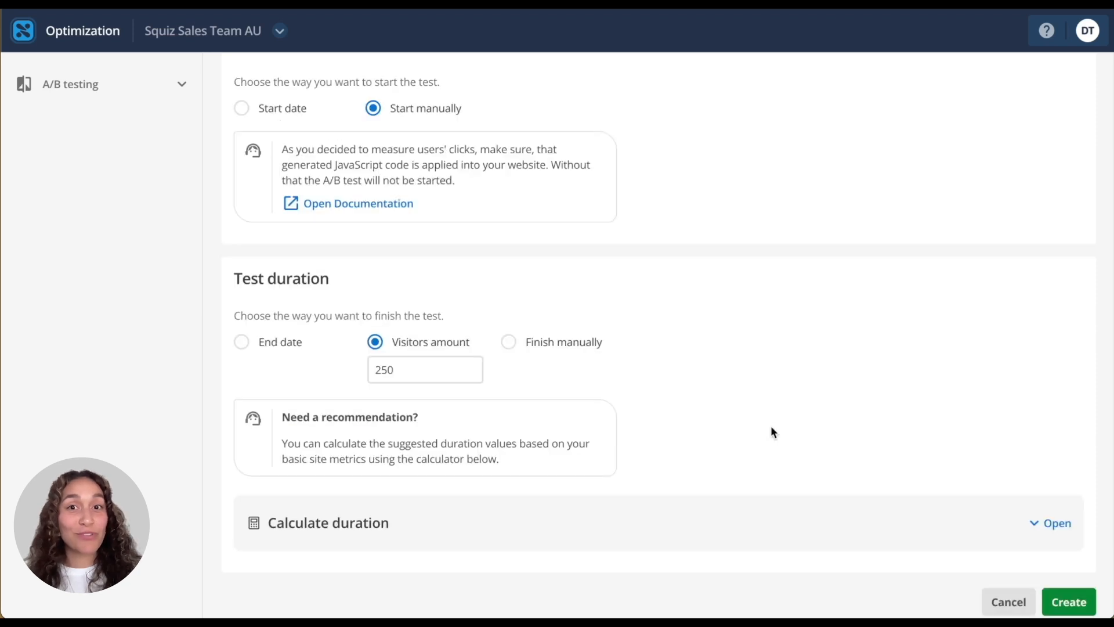
left_click(1069, 598)
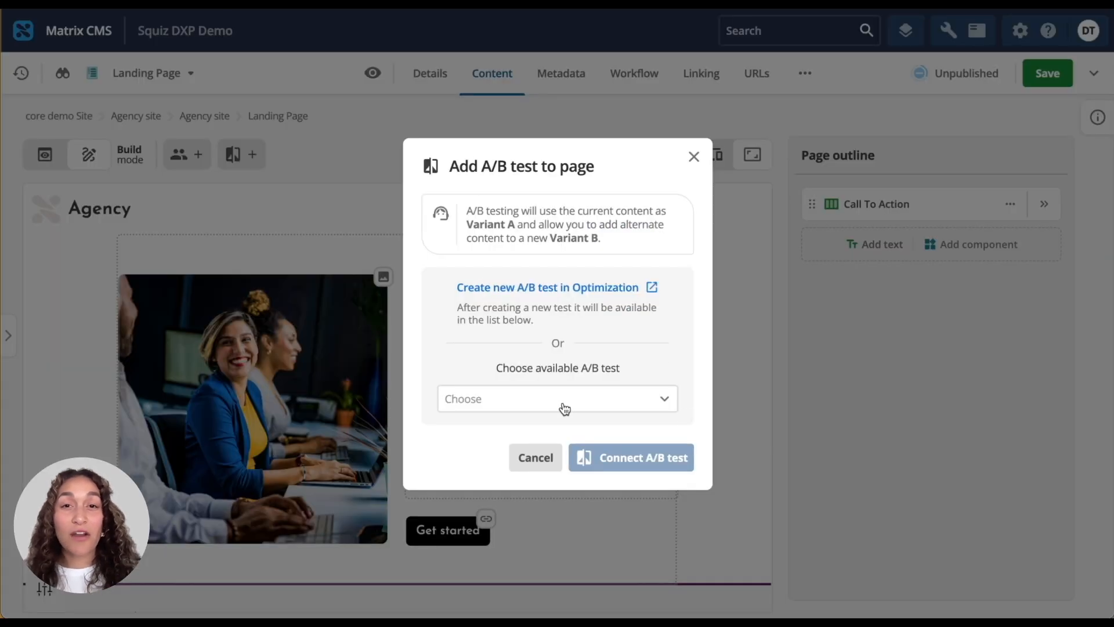
Back on the landing page, choose the "CTA for increased sign-ups" test and connect it.
left_click(567, 409)
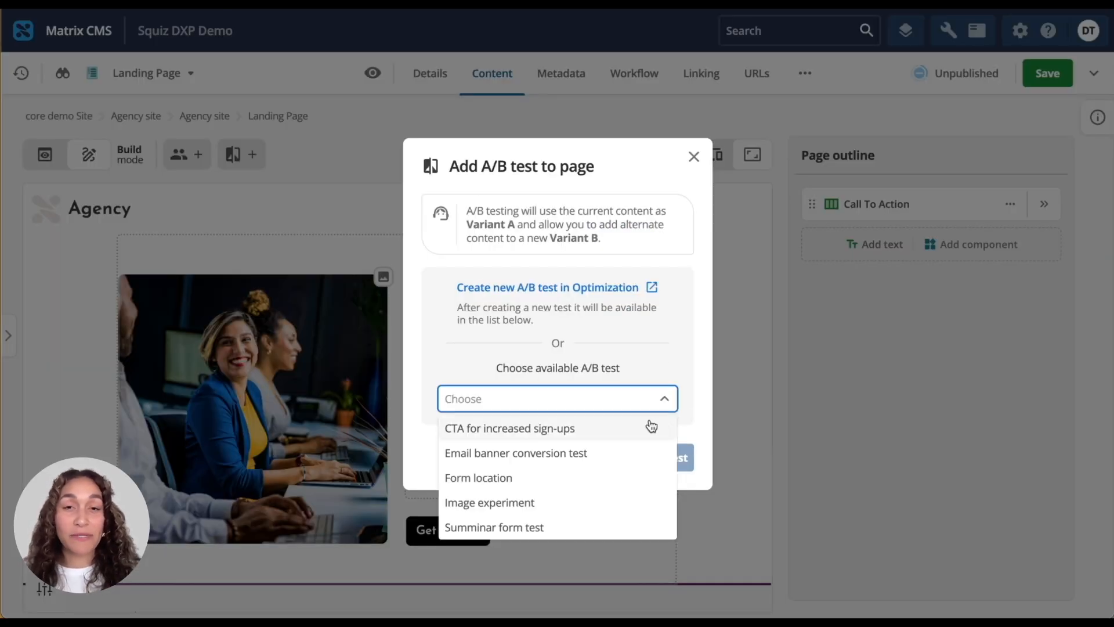
left_click(650, 428)
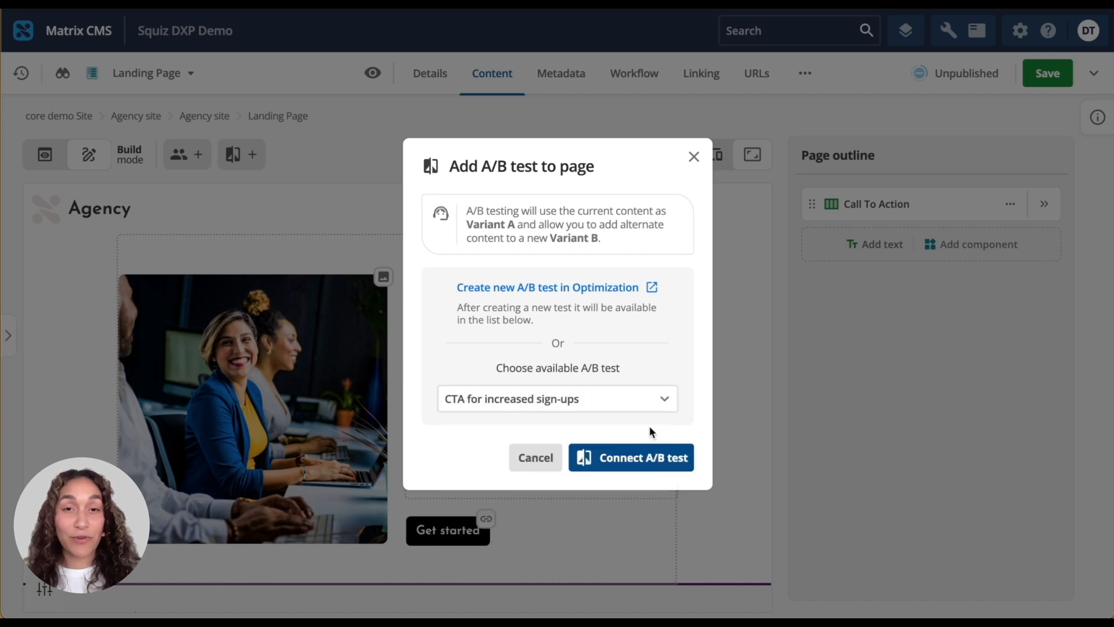
left_click(654, 458)
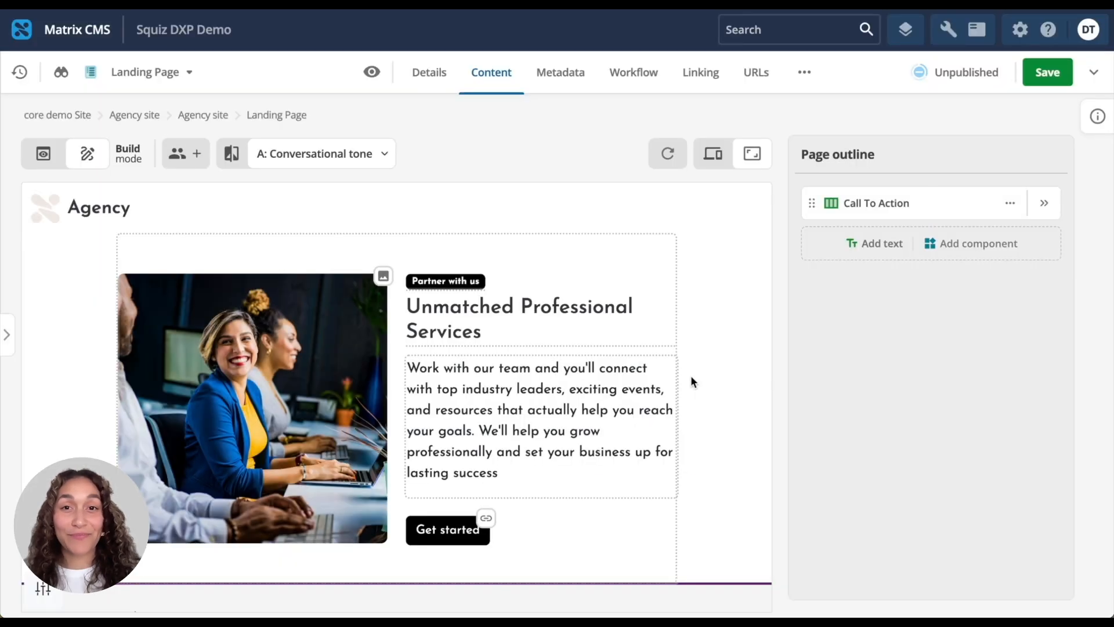
Switch to variant B: Professional tone and include the Call To Action block in the test, duplicating current content.
left_click(341, 156)
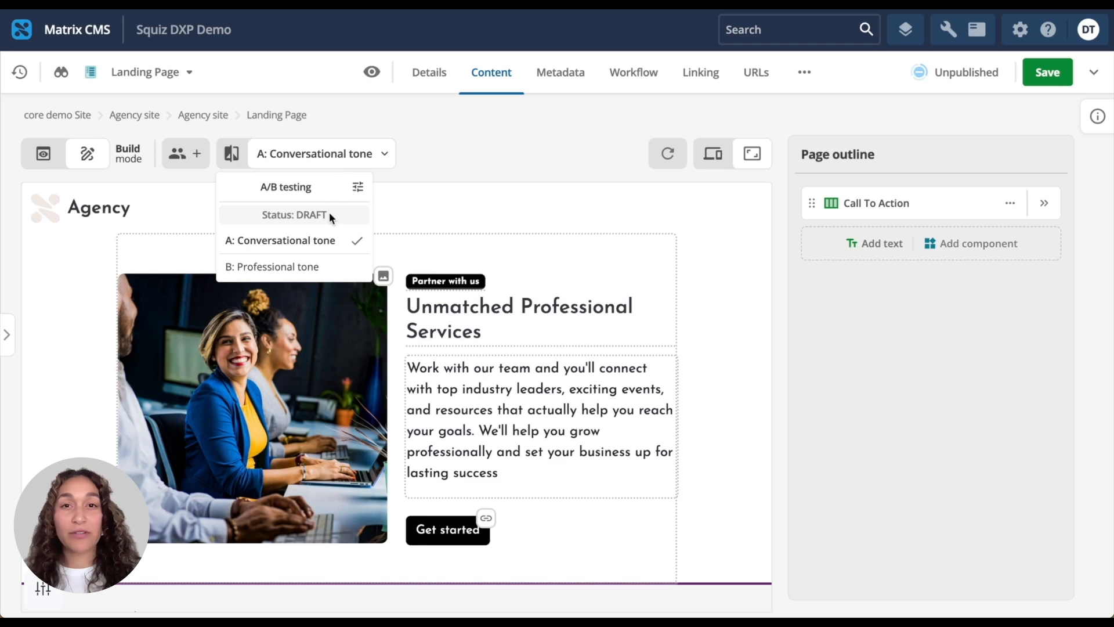
left_click(346, 270)
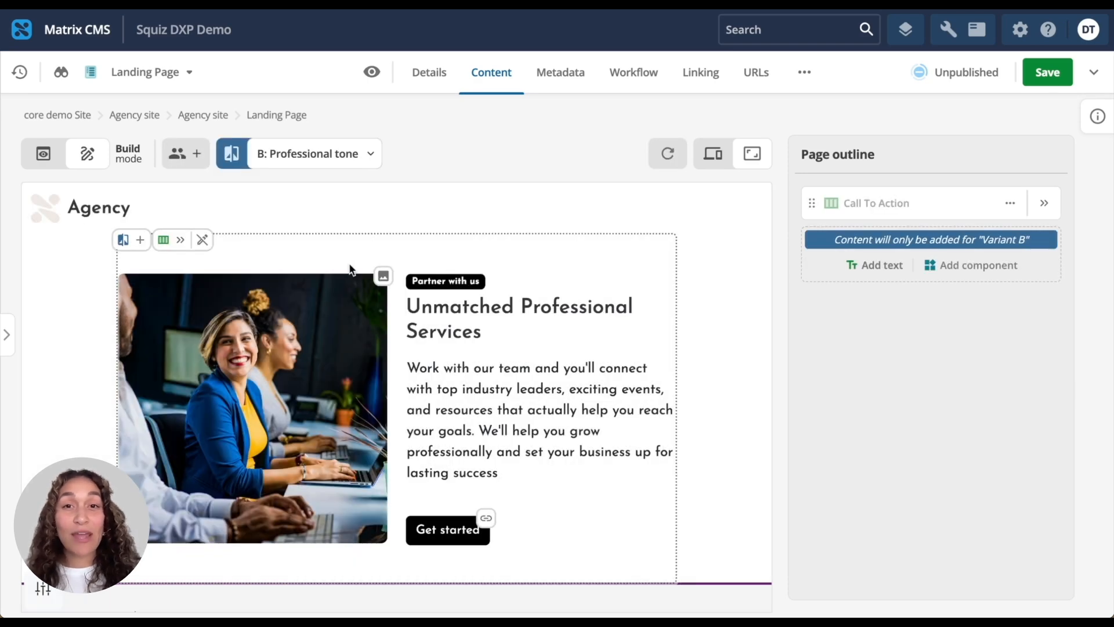
left_click(127, 241)
left_click(520, 311)
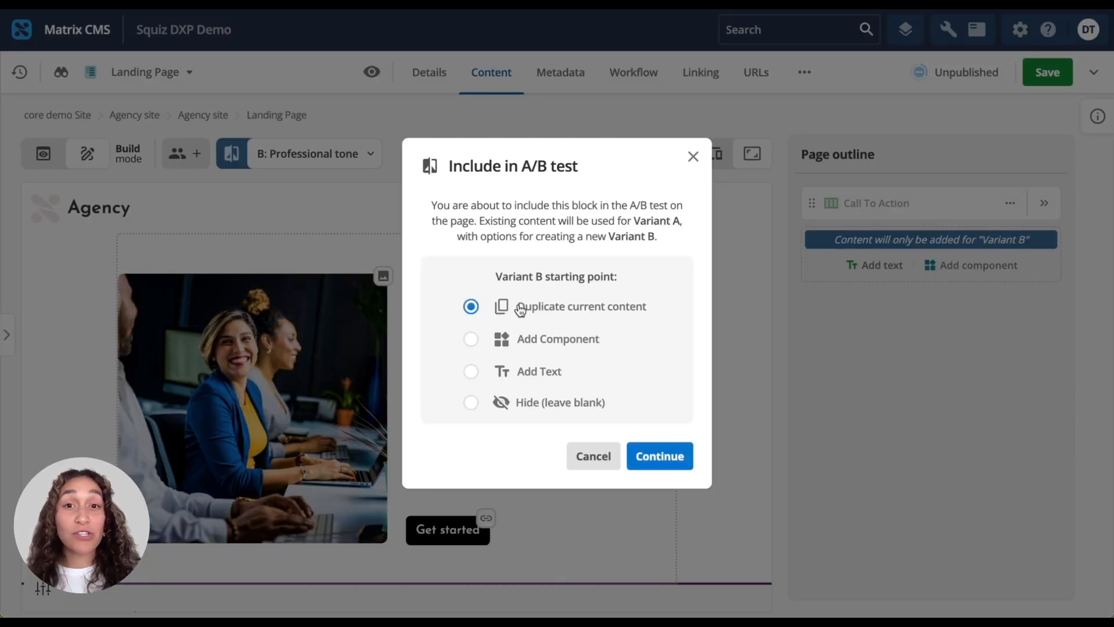
left_click(662, 459)
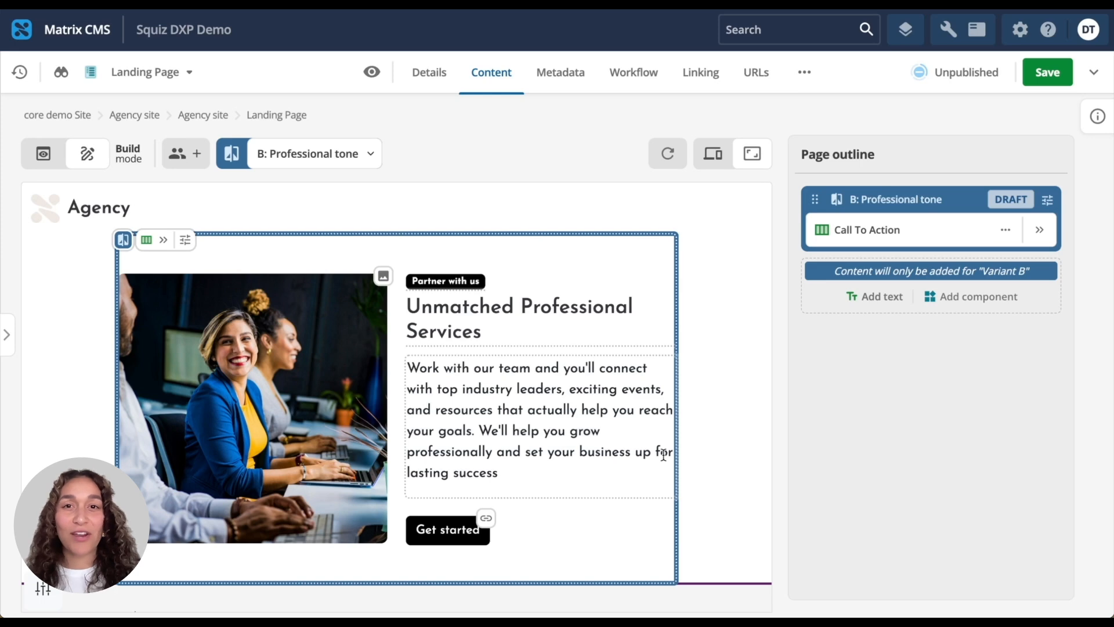
Rewrite the Call To Action paragraph in variant B with the AI "Sound professional" option and replace the original.
scroll(577, 492, "down", 1)
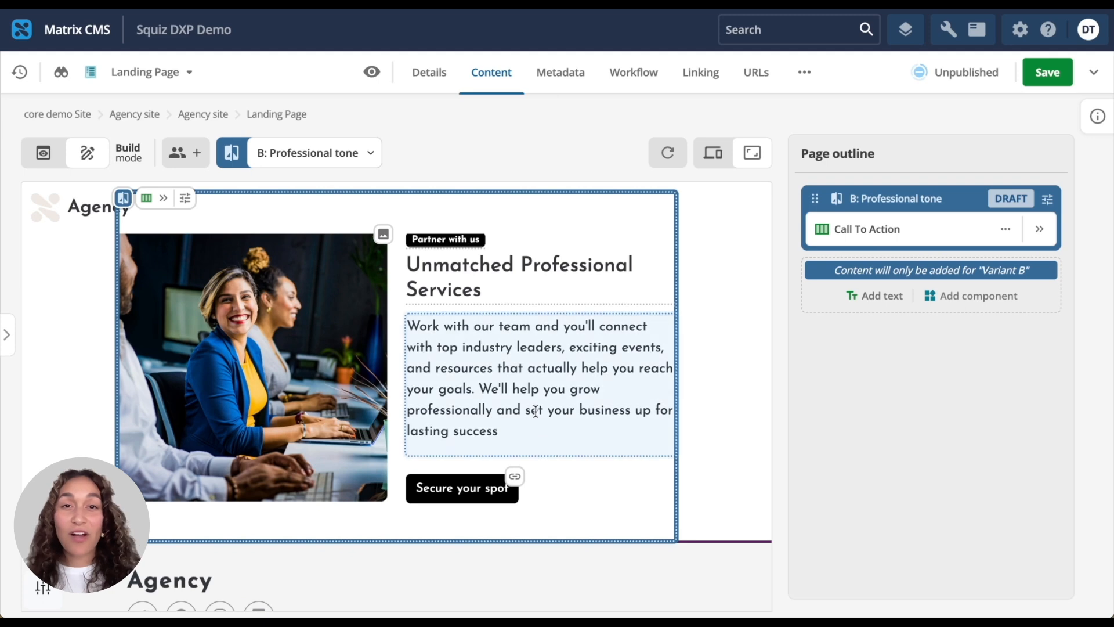
scroll(535, 411, "up", 1)
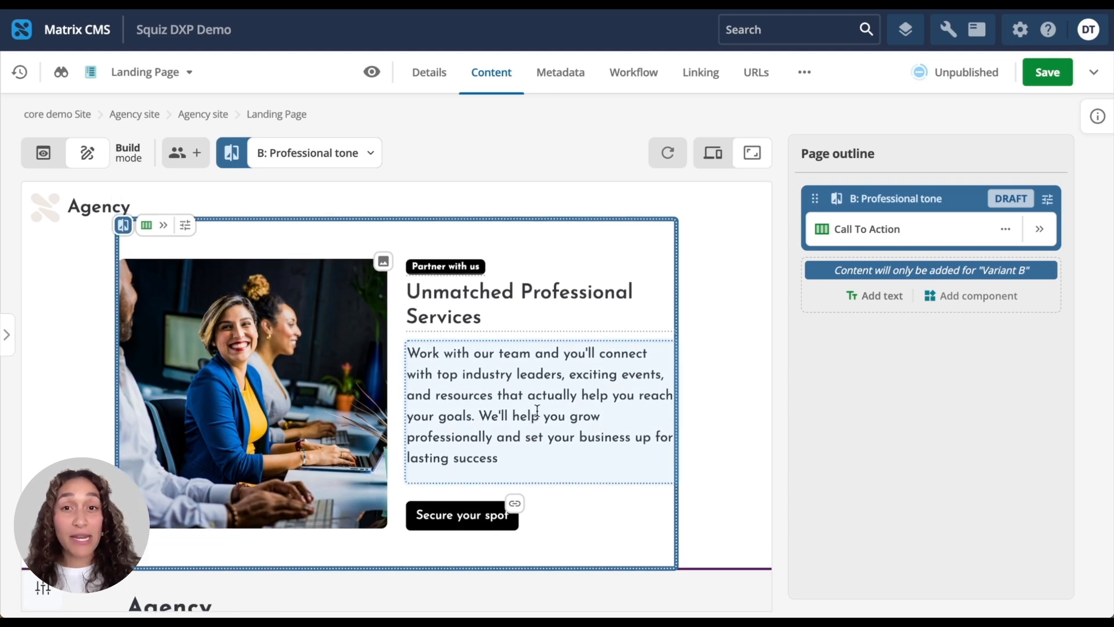
left_click(540, 414)
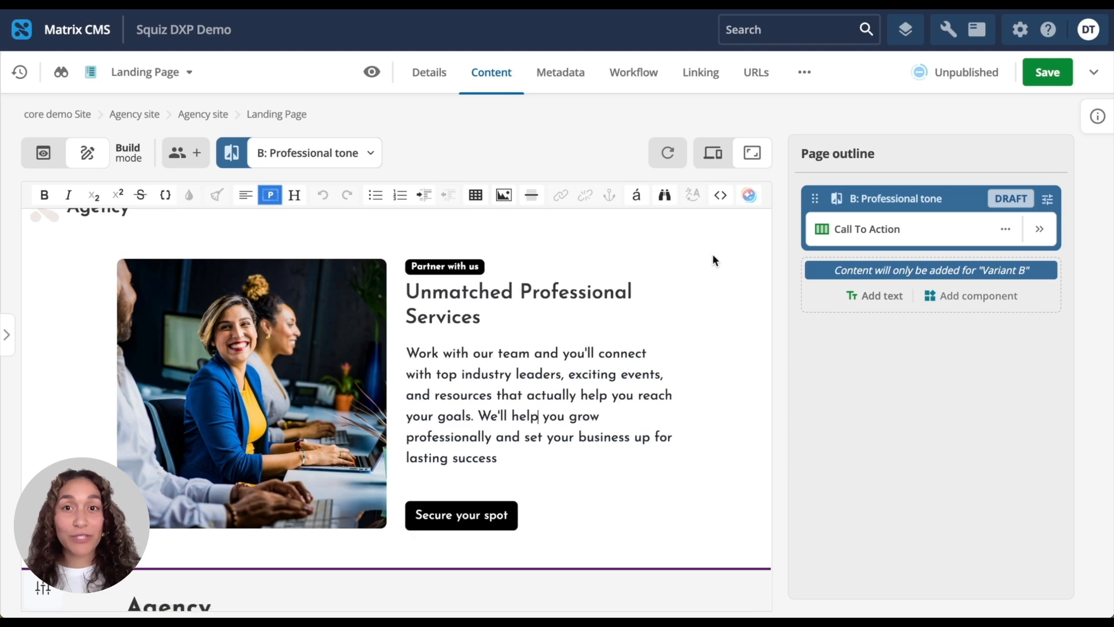
left_click(754, 203)
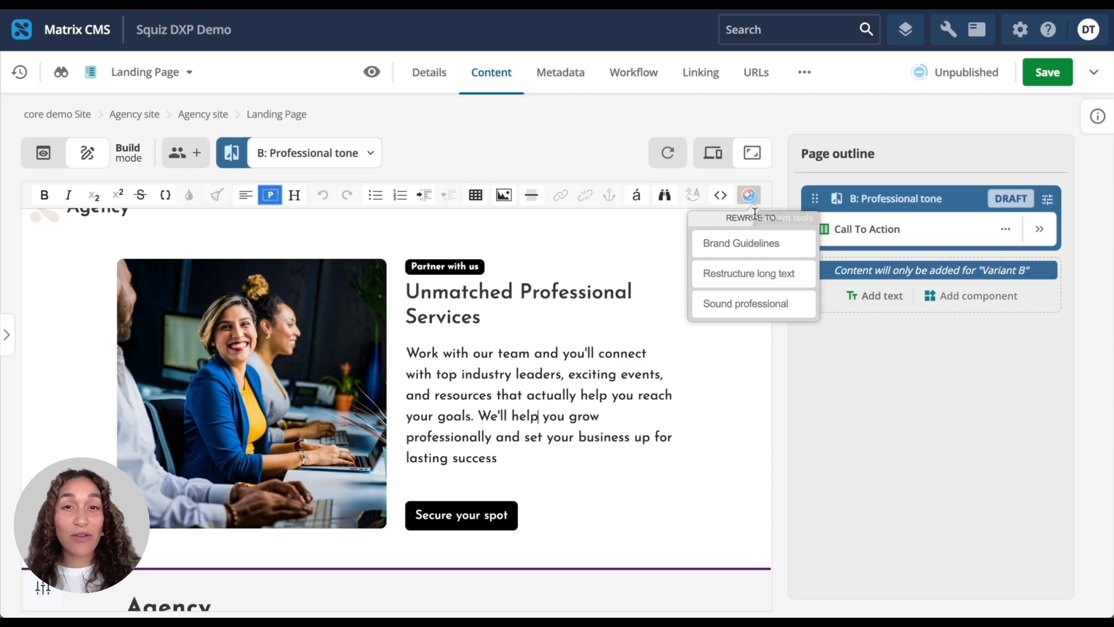
left_click(804, 310)
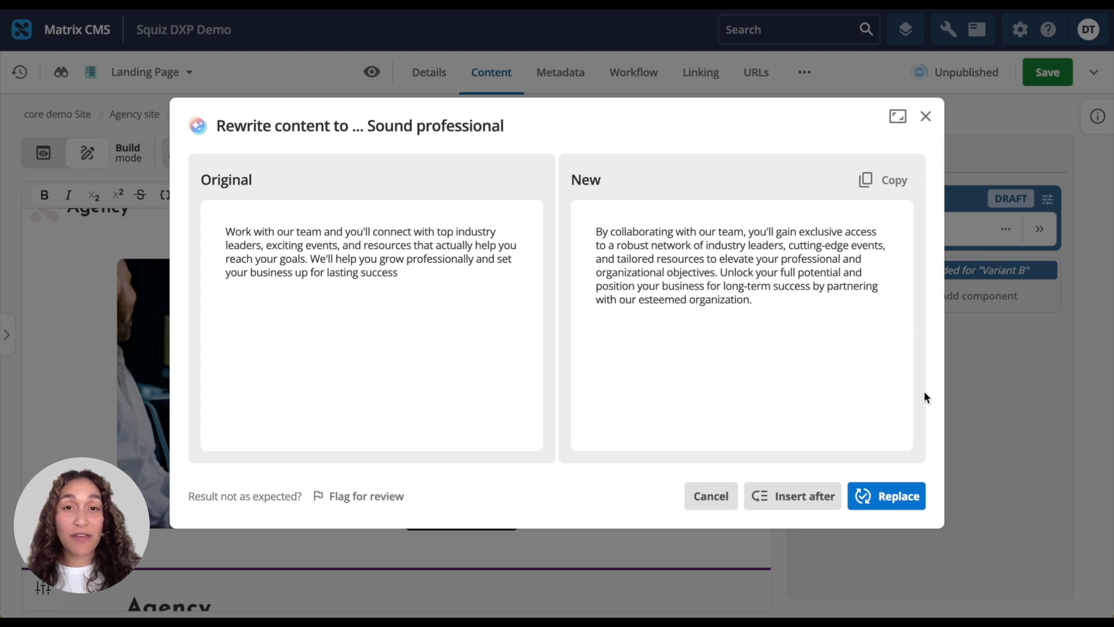
left_click(898, 500)
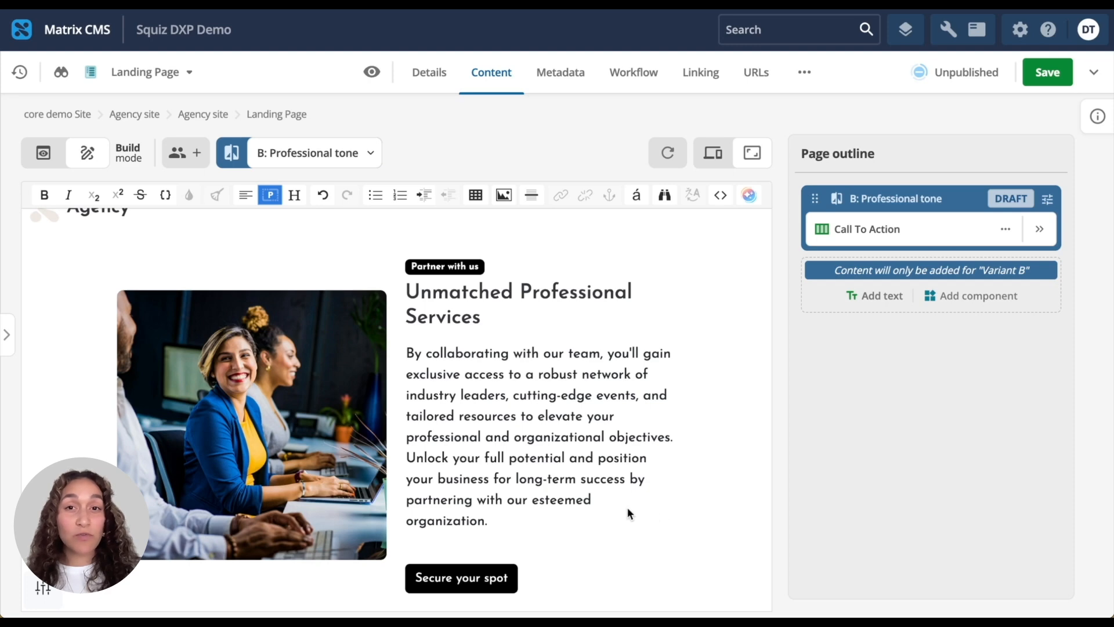
Delete the word "esteemed" from the rewritten paragraph's last sentence.
left_click(595, 500)
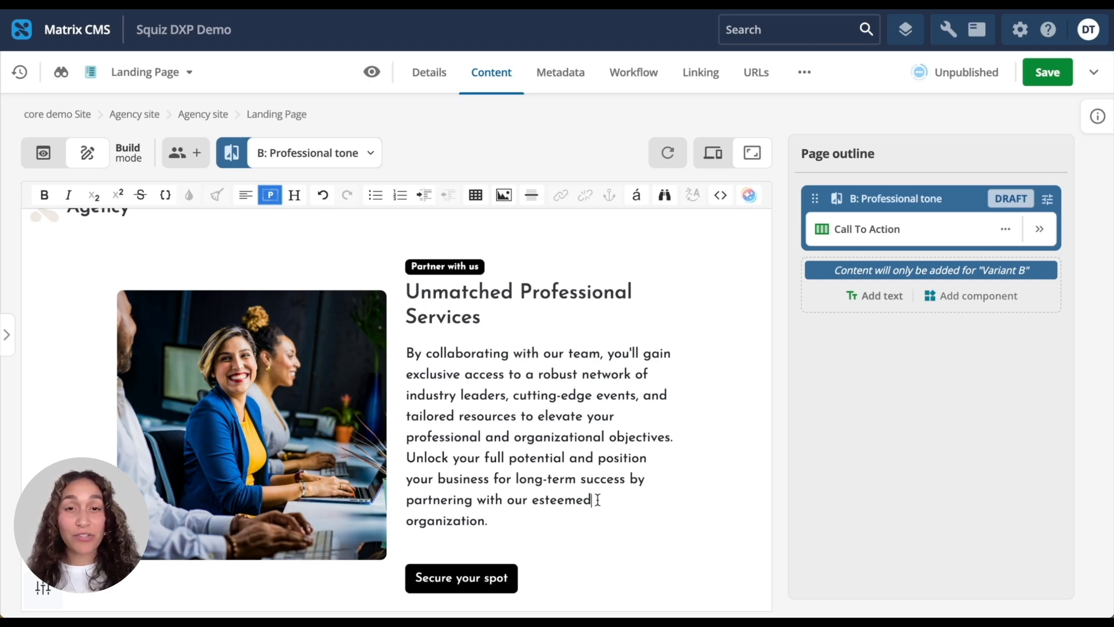
key("BackSpace")
key("BackSpace")
key("BackSpace")
key("BackSpace")
key("BackSpace")
key("BackSpace")
key("BackSpace")
key("BackSpace")
key("BackSpace")
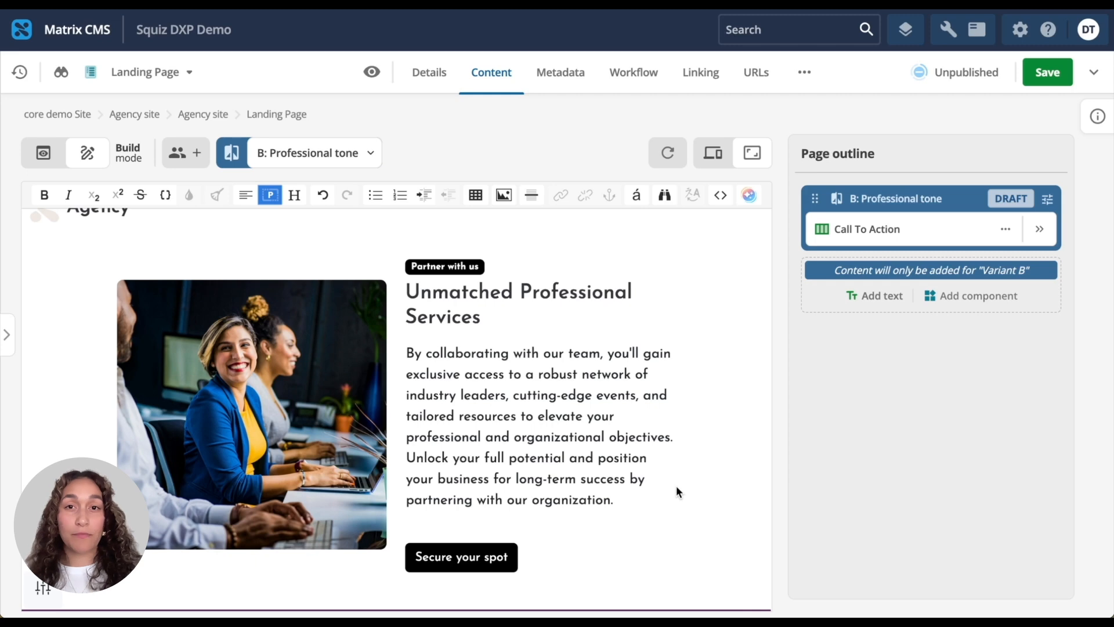
Turn on the responsive width preview and resize the canvas to check the Call To Action layout at different widths.
left_click(721, 167)
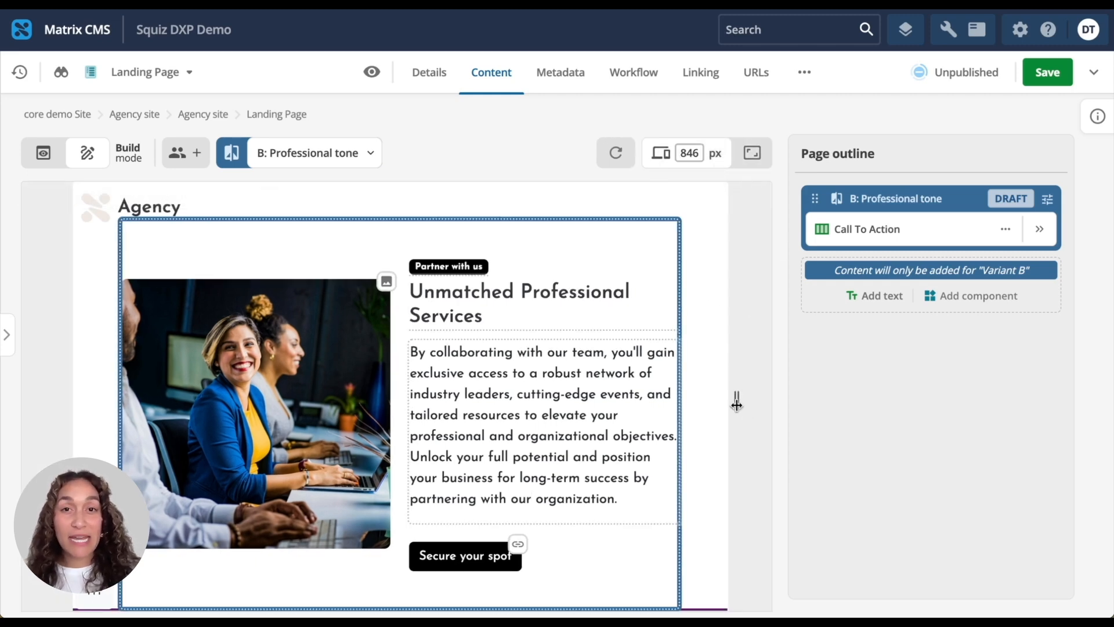
left_click_drag(737, 402, 701, 395)
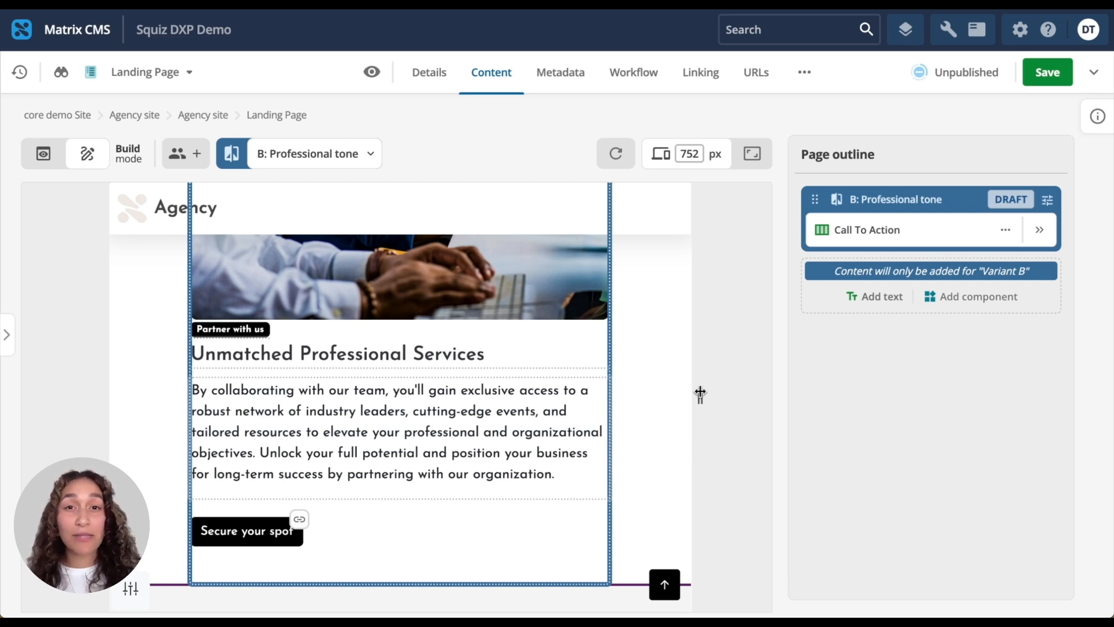
left_click_drag(700, 394, 764, 396)
Switch to variant A: Conversational tone to compare it, then return to variant B: Professional tone.
left_click(323, 163)
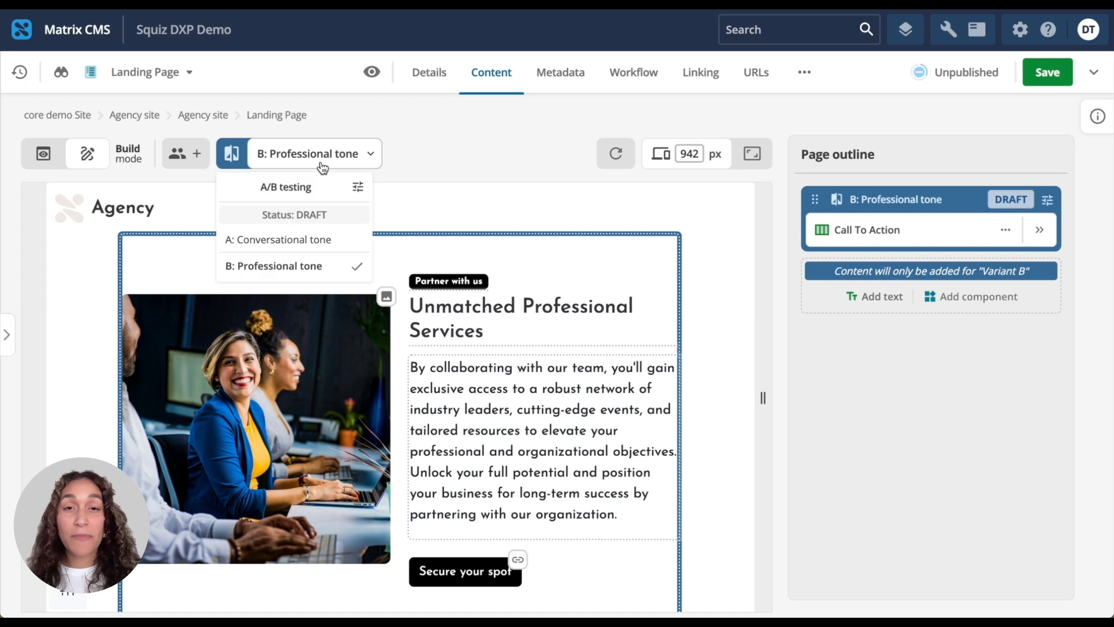
left_click(320, 239)
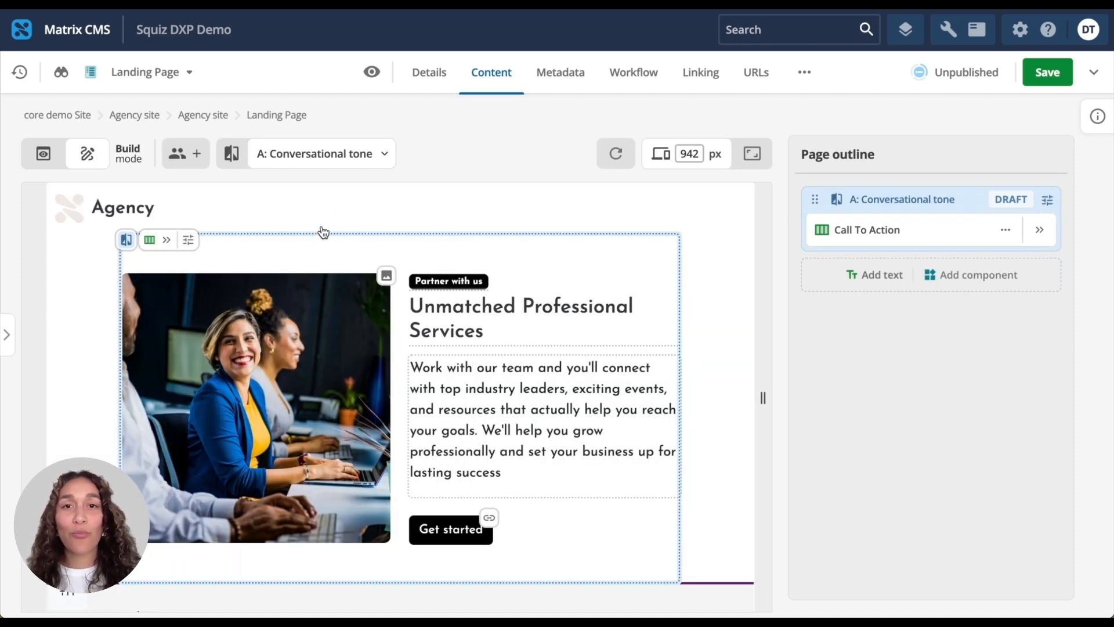
left_click(331, 164)
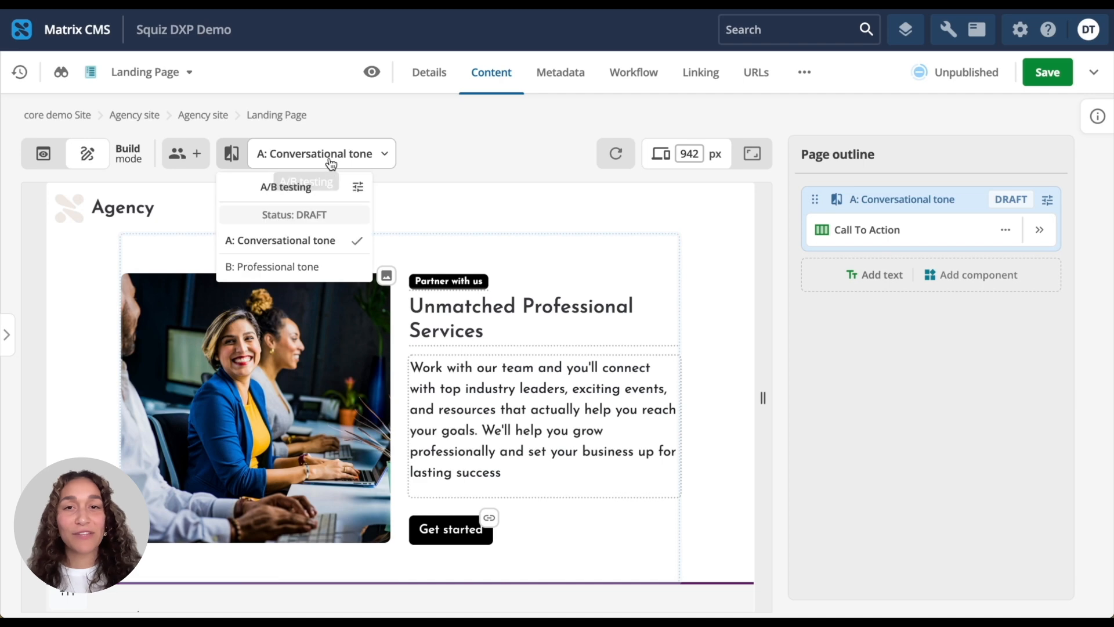
left_click(330, 267)
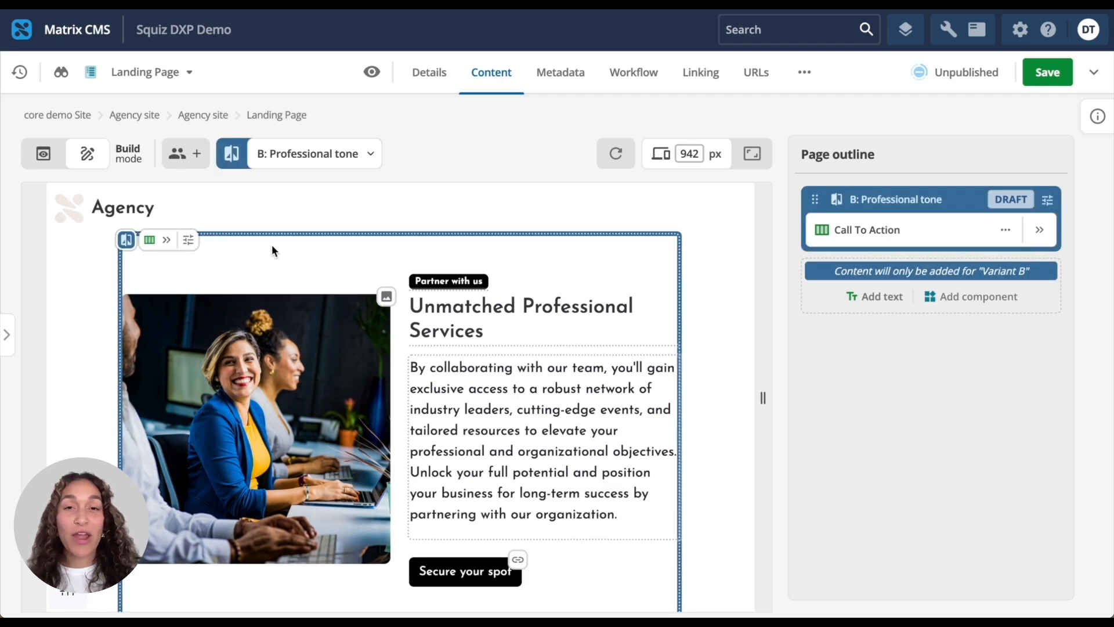
Switch to Preview mode and apply the Approve and Make Live status change to publish the landing page.
left_click(45, 156)
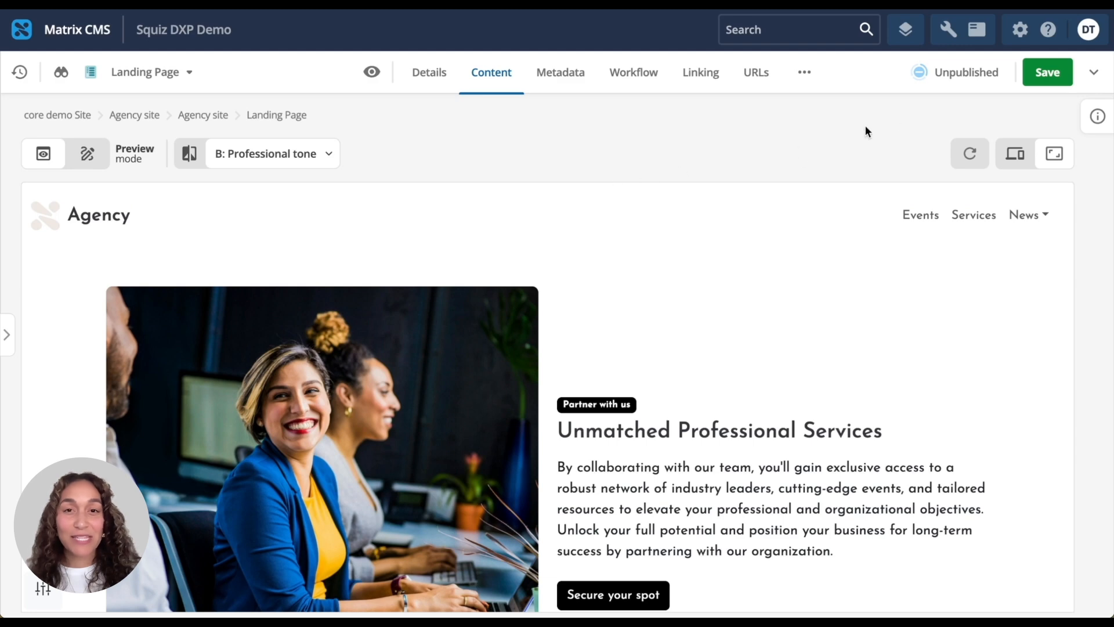
left_click(950, 86)
left_click(962, 220)
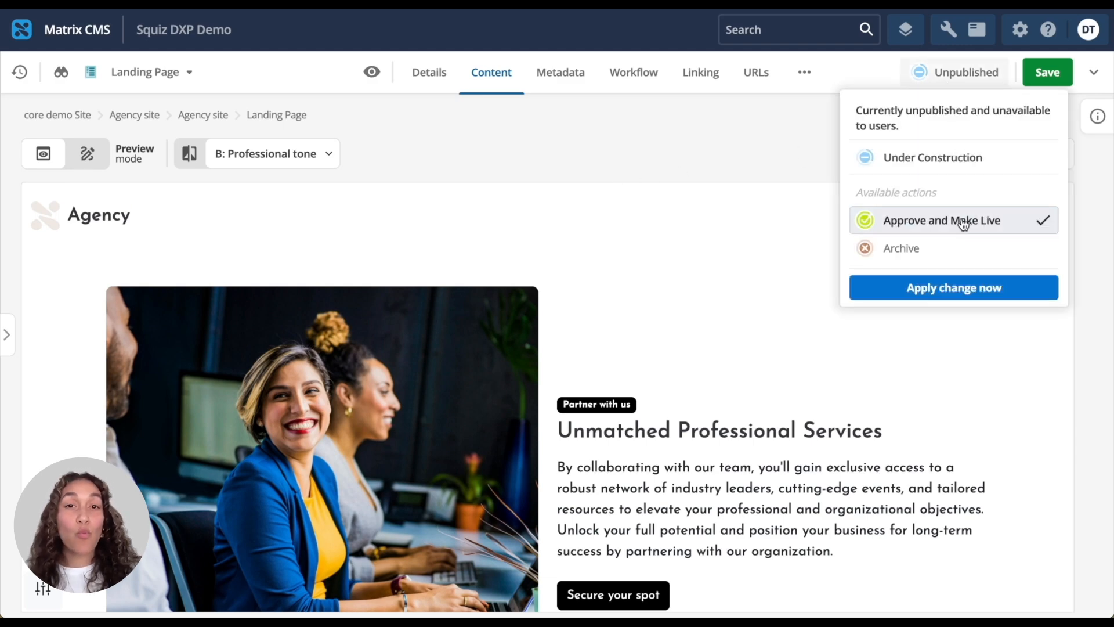
left_click(968, 290)
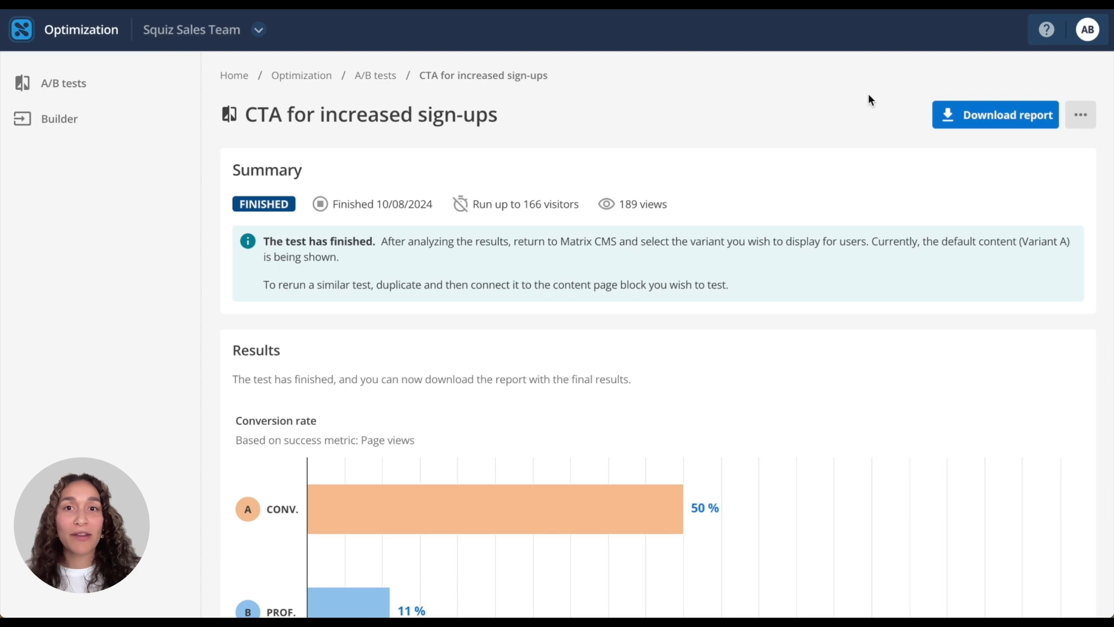
Review the finished CTA for increased sign-ups test's conversion-rate results for both variants in Optimization.
scroll(829, 134, "down", 4)
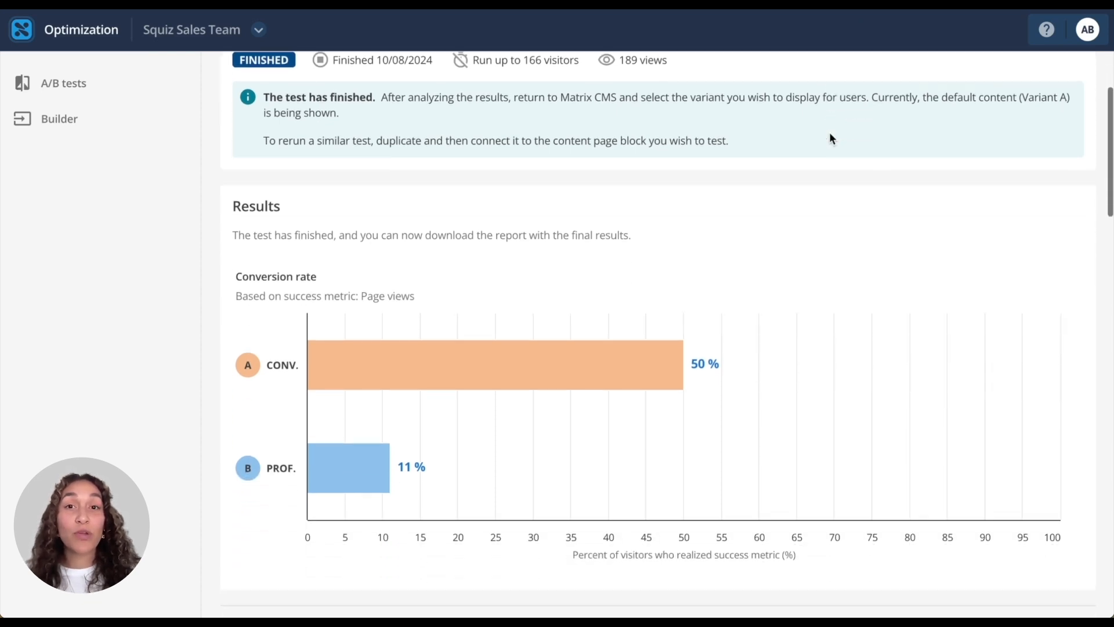
scroll(830, 139, "down", 1)
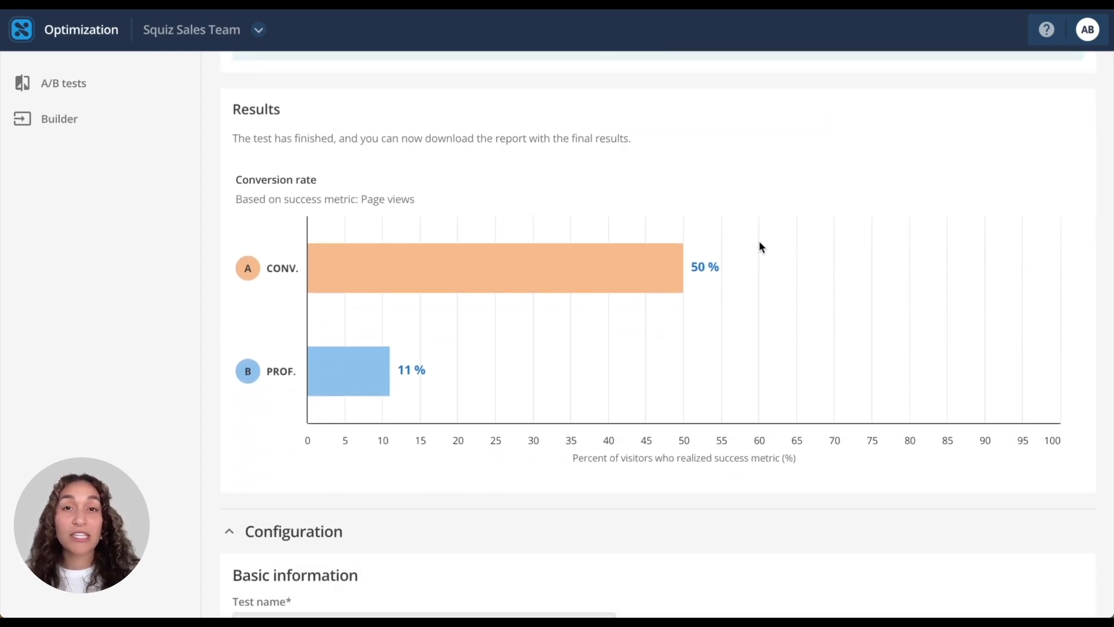
scroll(650, 269, "down", 1)
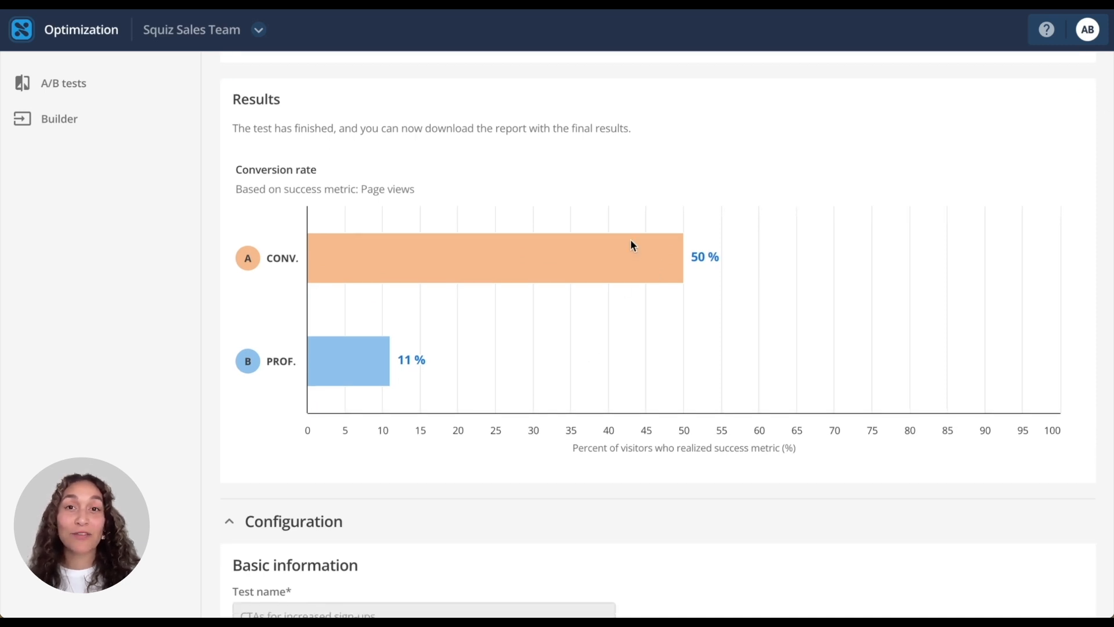
scroll(632, 244, "up", 1)
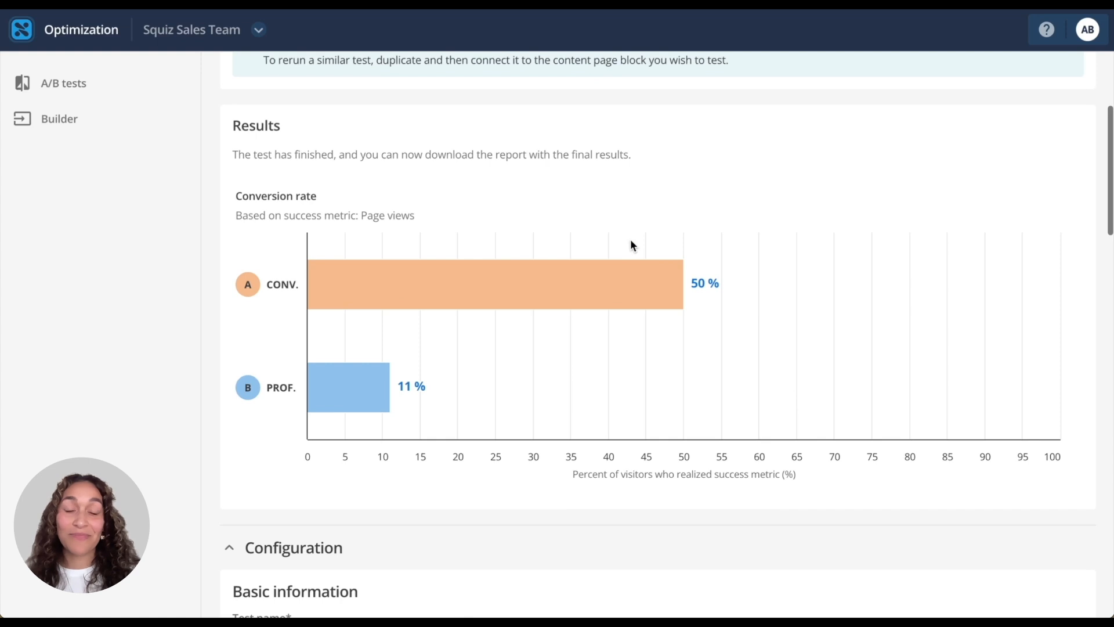